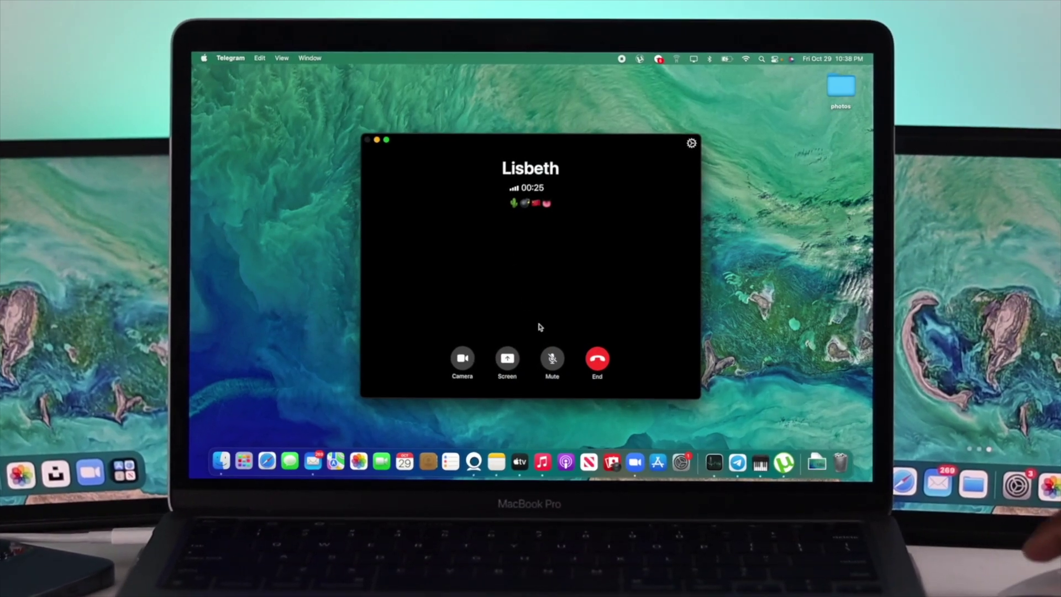
- Mute and unmute the Telegram call microphone, then pick MacBook Pro Microphone as sound input
{"action": "left_click", "coordinate": [551, 358]}
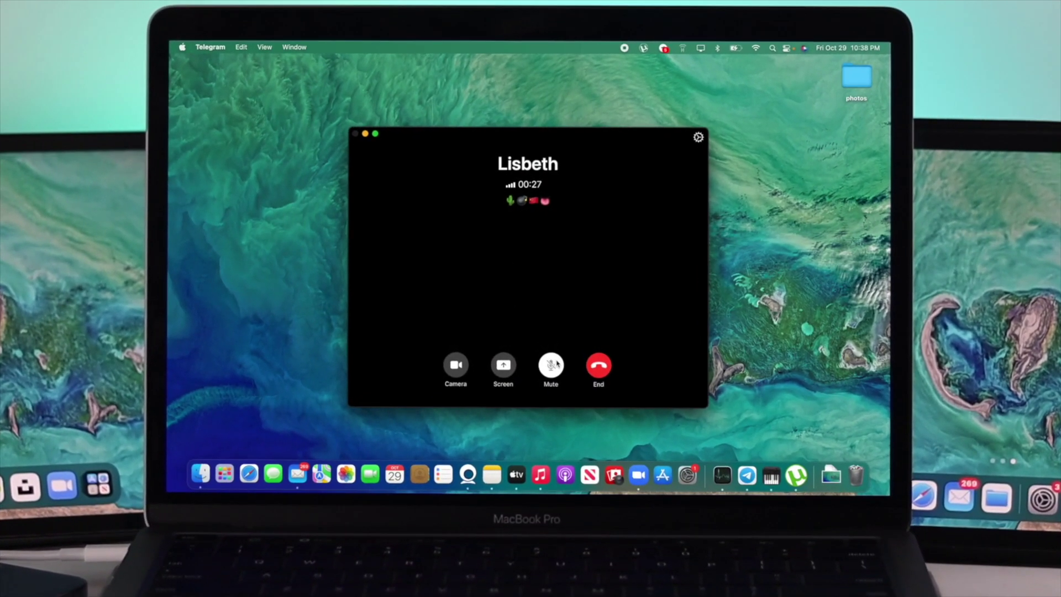
{"action": "left_click", "coordinate": [553, 364]}
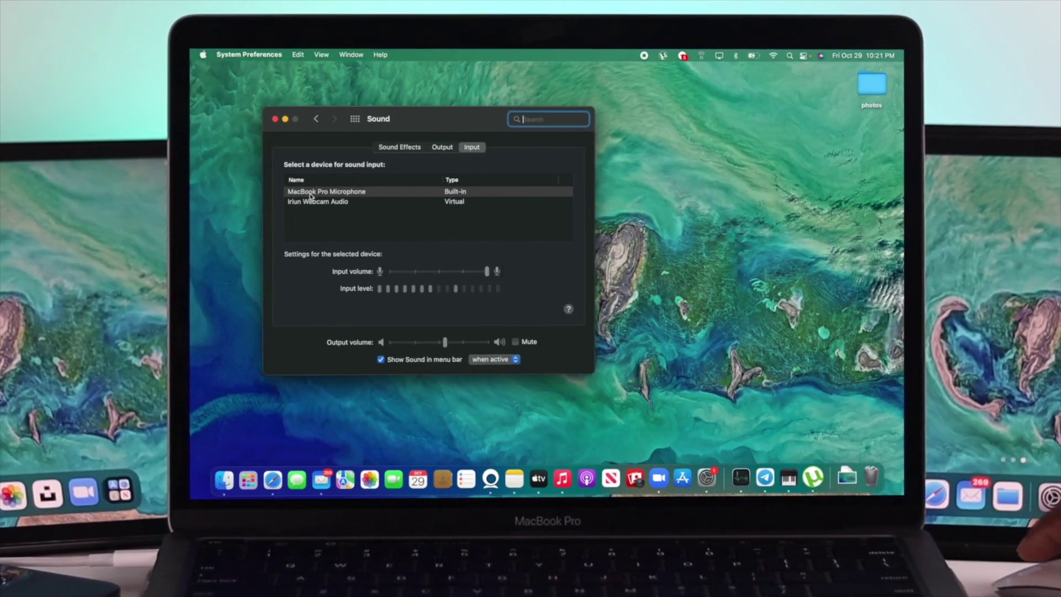
{"action": "left_click", "coordinate": [332, 191]}
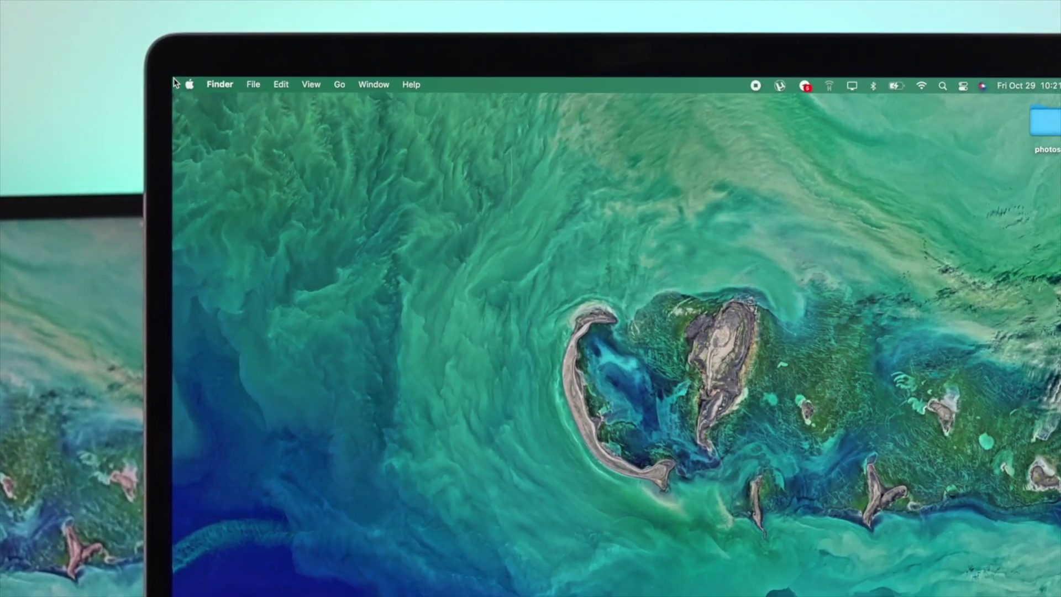
- Open System Preferences from the Apple menu and show Sound's alert sound settings
{"action": "left_click", "coordinate": [188, 84]}
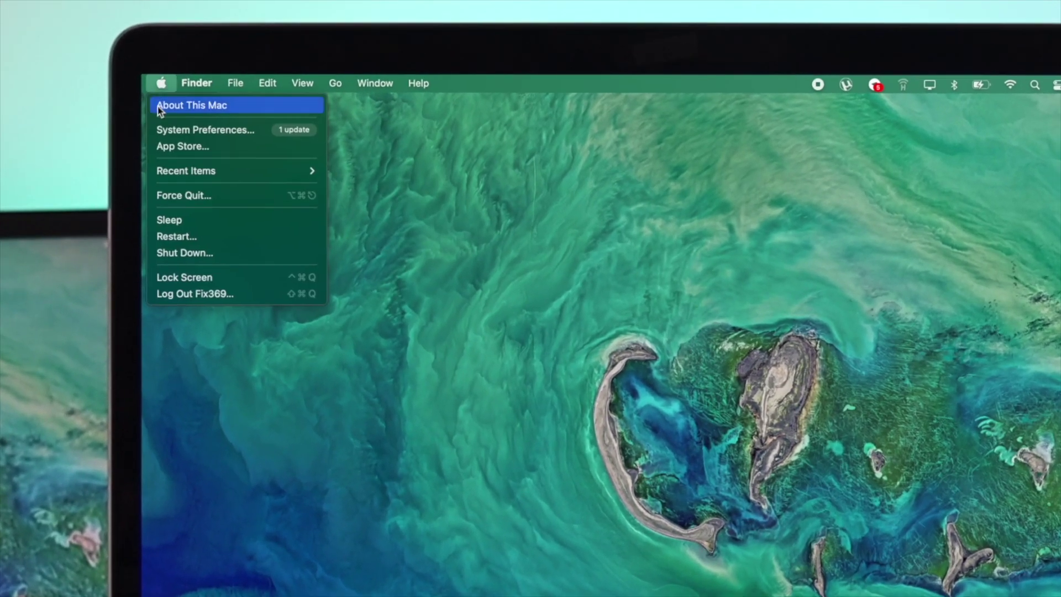
{"action": "left_click", "coordinate": [213, 118]}
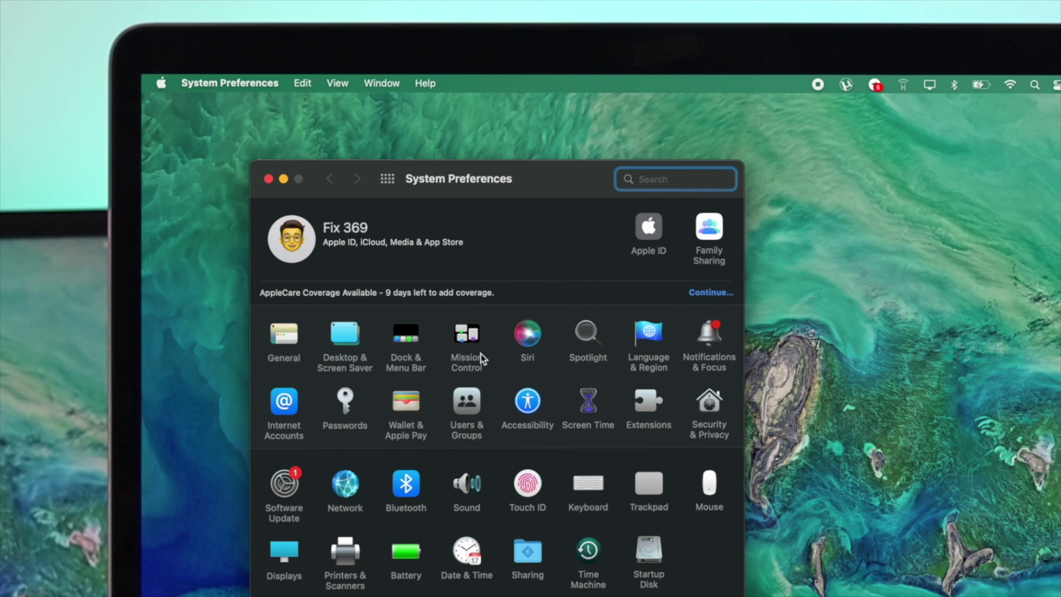
{"action": "left_click", "coordinate": [461, 482]}
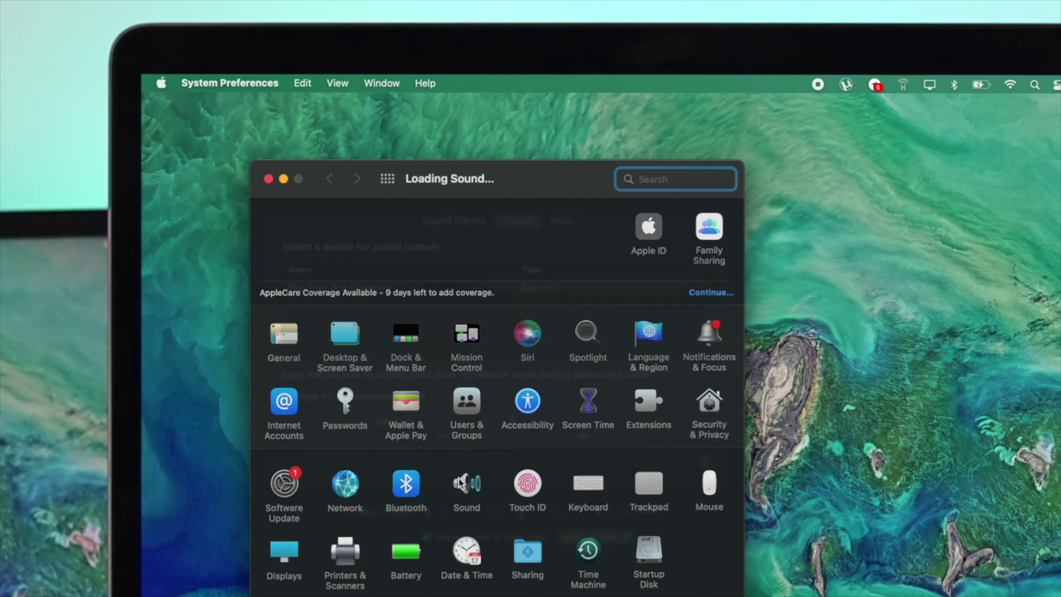
{"action": "left_click", "coordinate": [463, 220]}
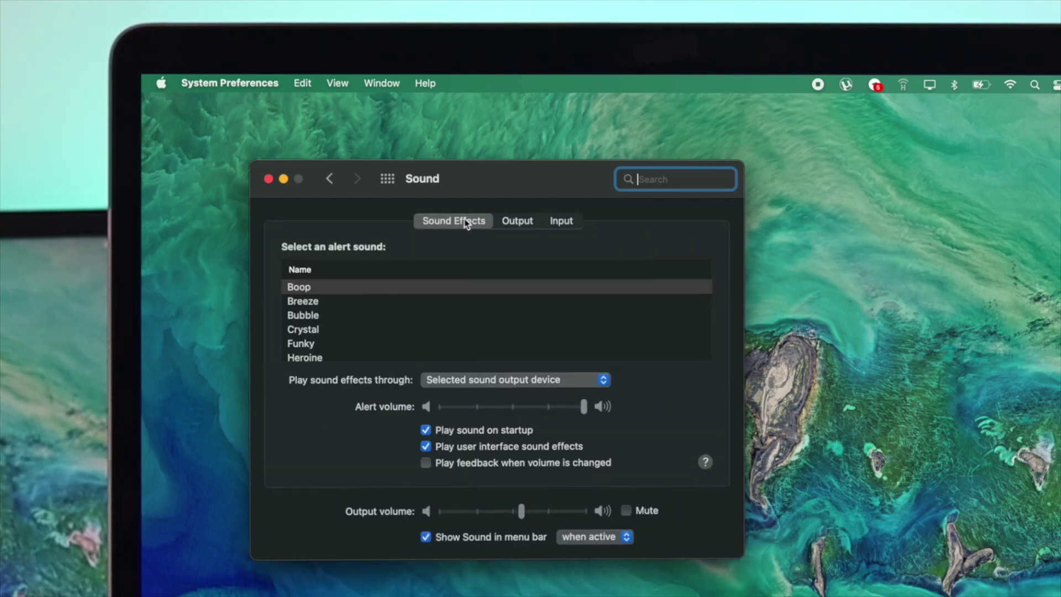
- Raise the Sound Input volume slider to its maximum
{"action": "left_click", "coordinate": [564, 221]}
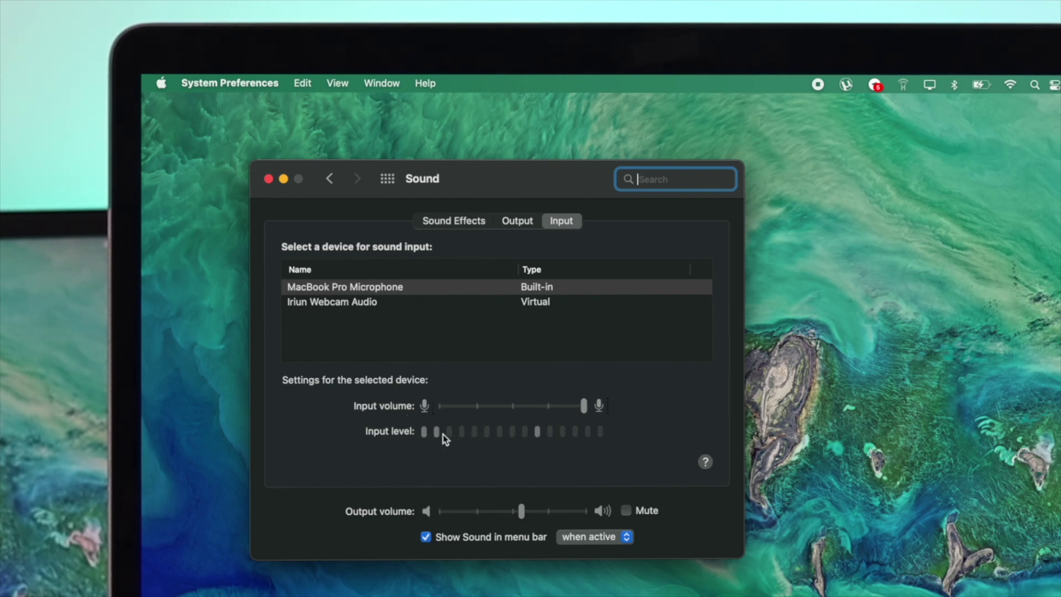
{"action": "left_click_drag", "start_coordinate": [586, 408], "coordinate": [471, 408]}
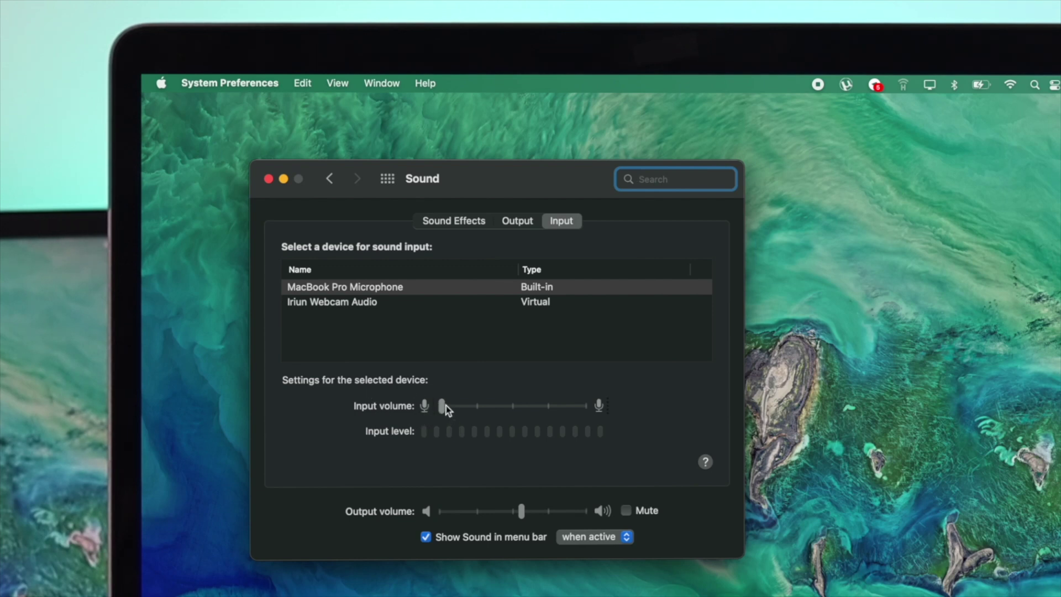
{"action": "left_click_drag", "start_coordinate": [493, 409], "coordinate": [595, 411]}
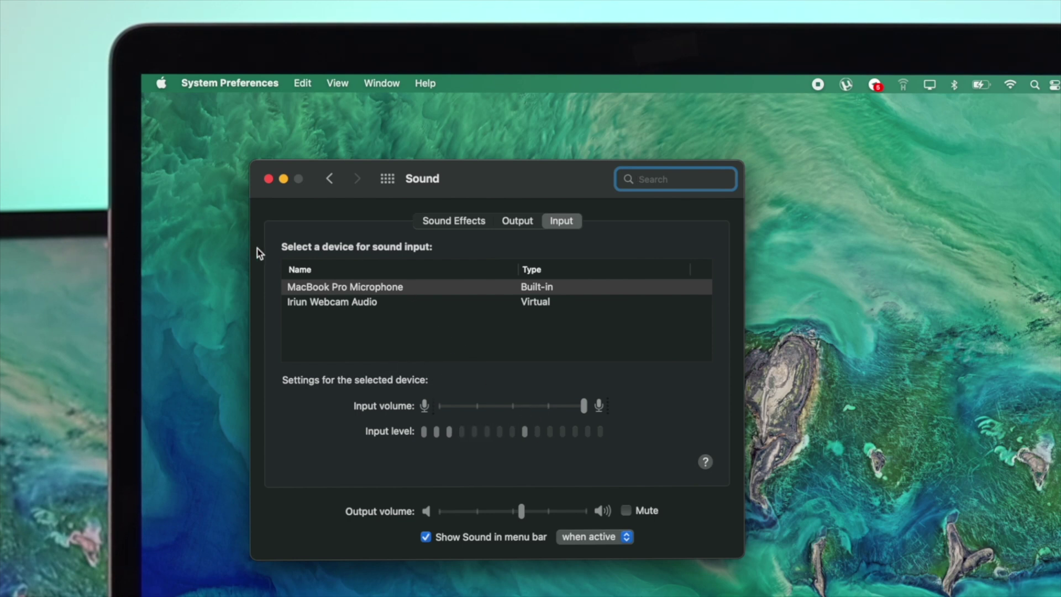
- Select MacBook Pro Microphone as the input device and close System Preferences
{"action": "left_click", "coordinate": [330, 300]}
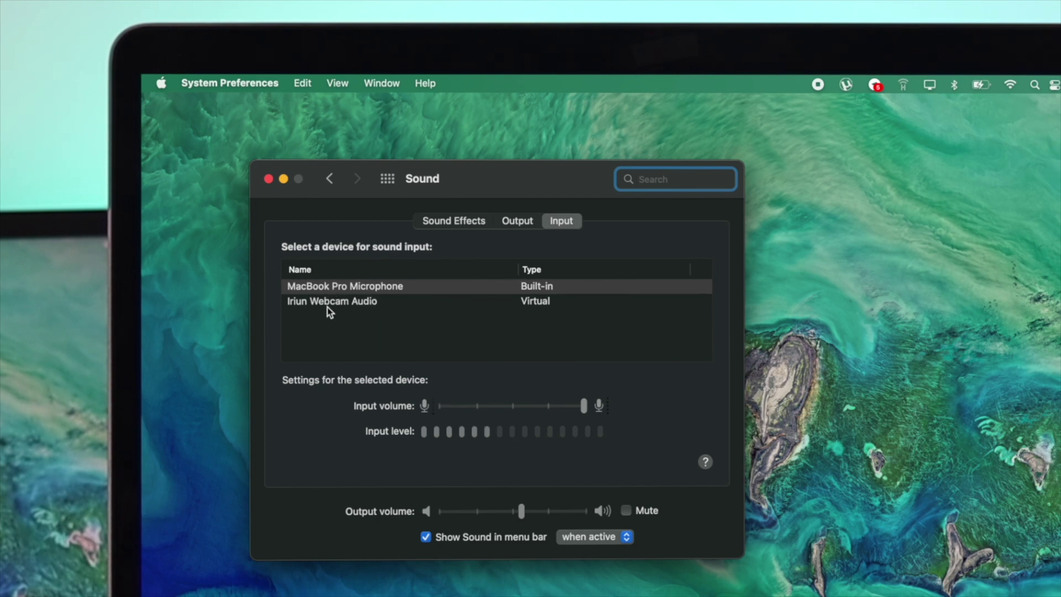
{"action": "left_click", "coordinate": [338, 290]}
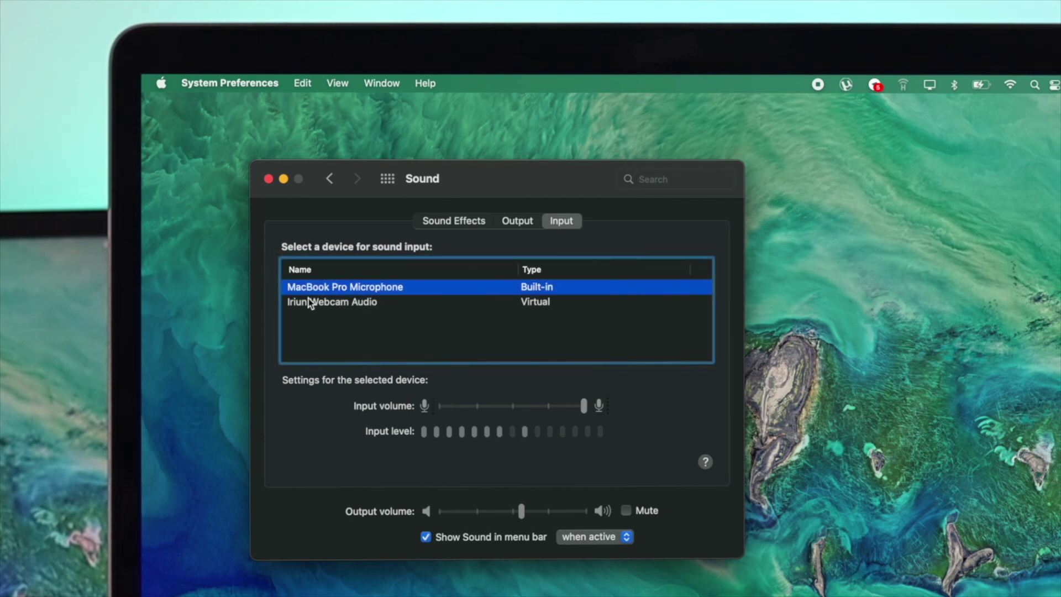
{"action": "left_click", "coordinate": [333, 304]}
{"action": "left_click", "coordinate": [270, 179]}
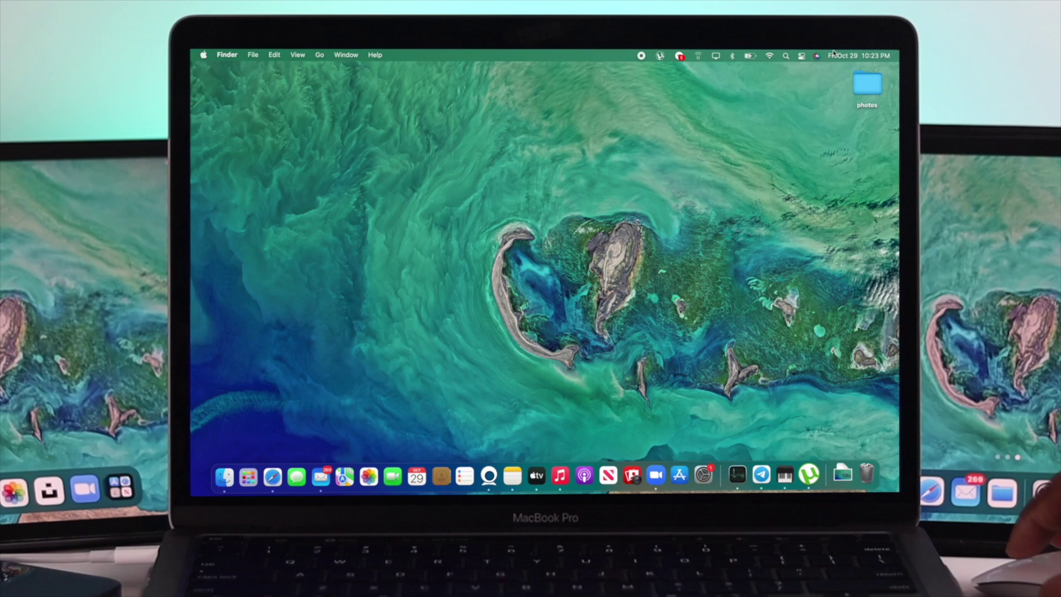
- Launch Audio MIDI Setup through a Spotlight search for 'au'
{"action": "key", "text": "super+space"}
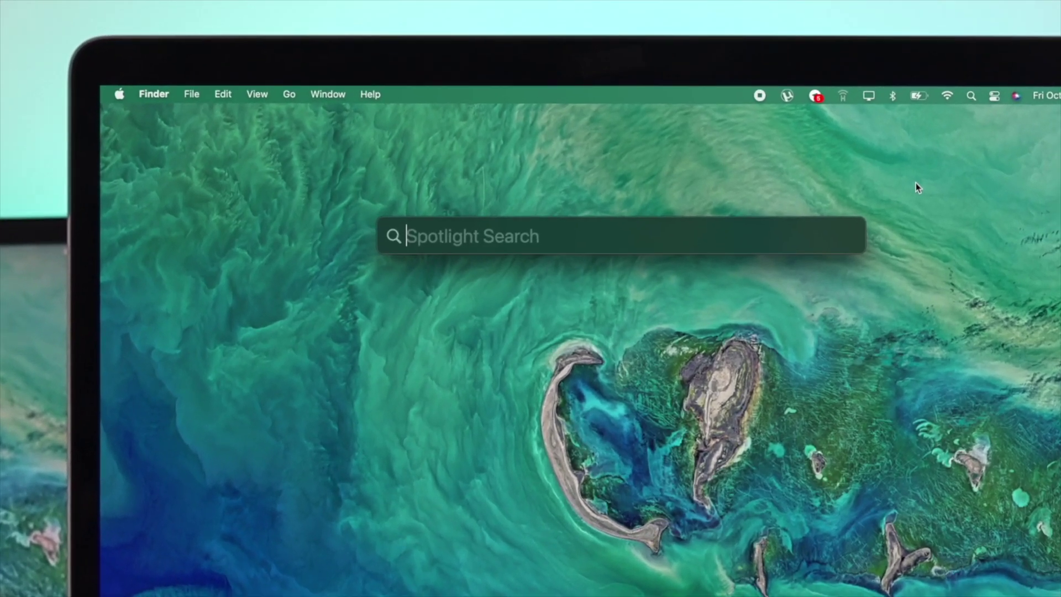
{"action": "type", "text": "a"}
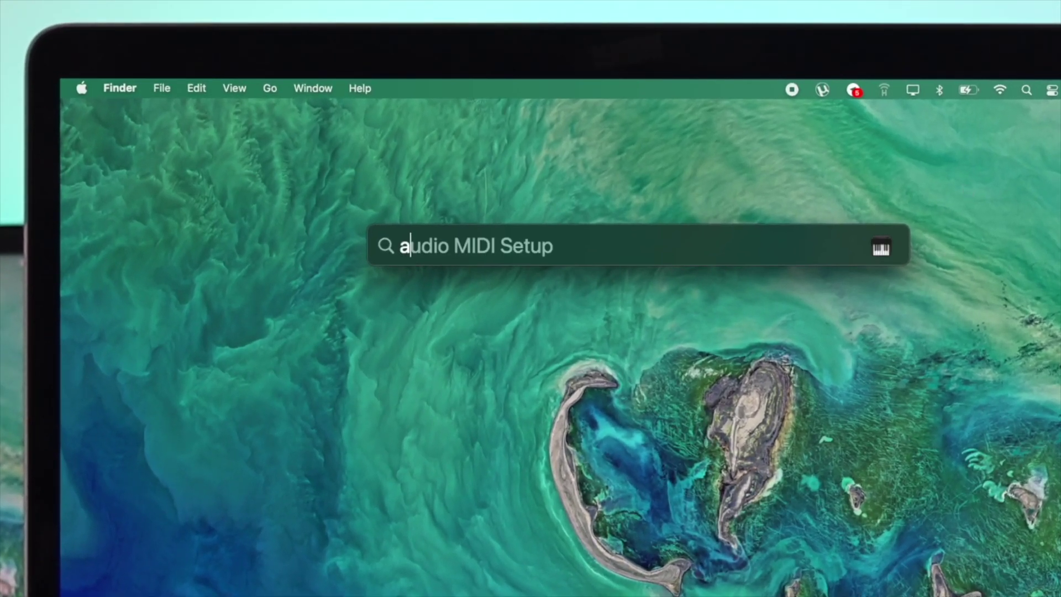
{"action": "type", "text": "u"}
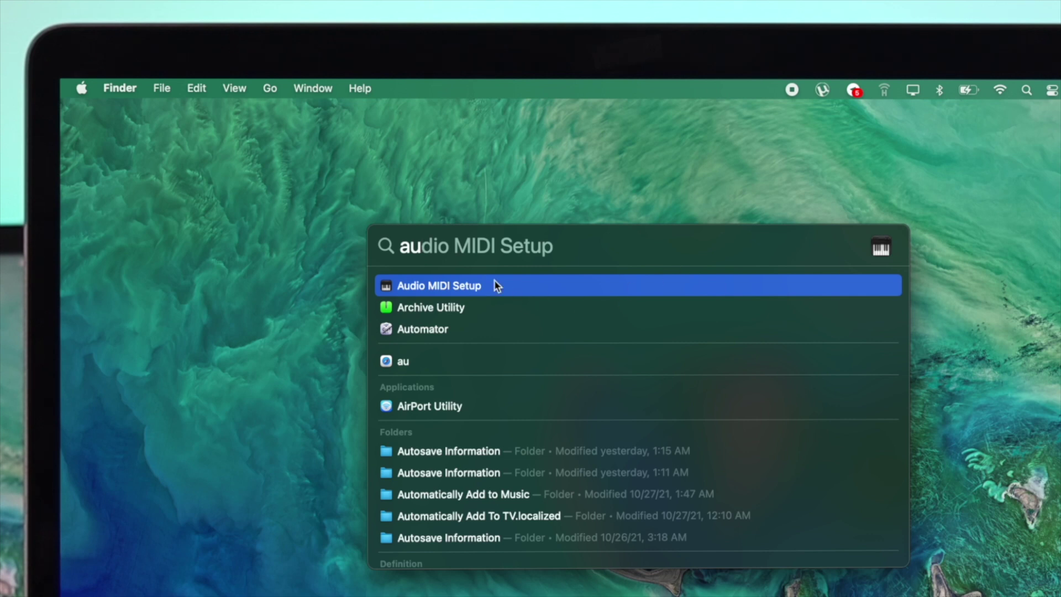
{"action": "left_click", "coordinate": [450, 281]}
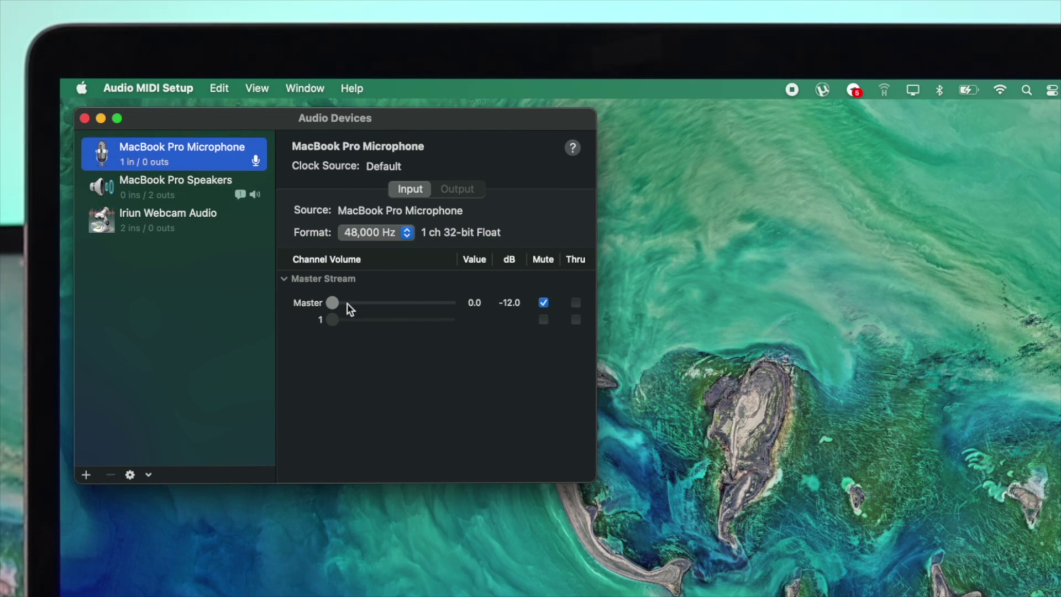
- Unmute MacBook Pro Microphone, push its Master volume to full, and close Audio Devices
{"action": "left_click", "coordinate": [409, 191]}
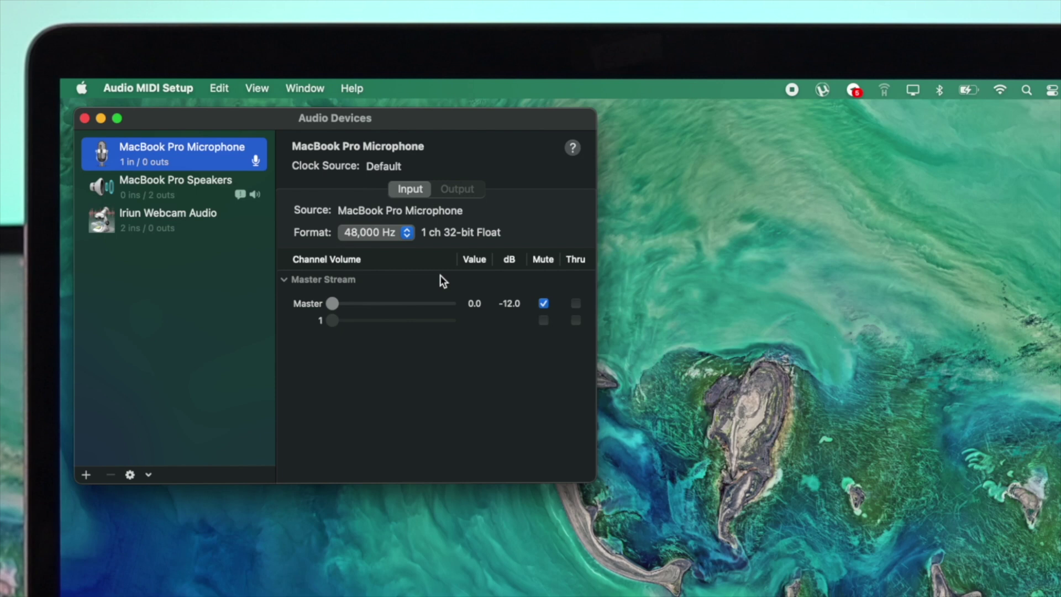
{"action": "left_click_drag", "start_coordinate": [341, 304], "coordinate": [455, 304]}
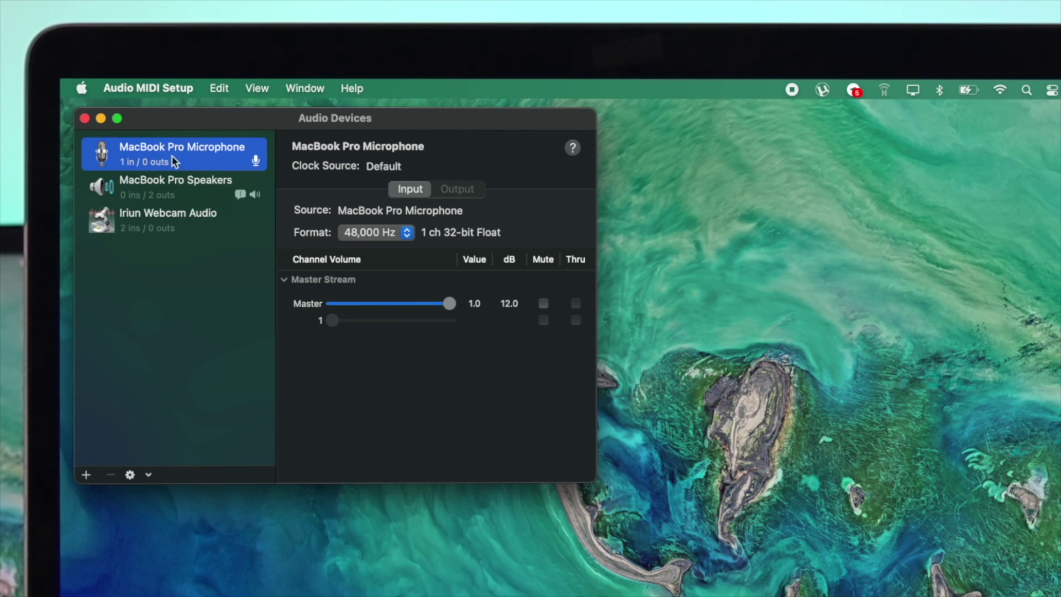
{"action": "left_click", "coordinate": [85, 118]}
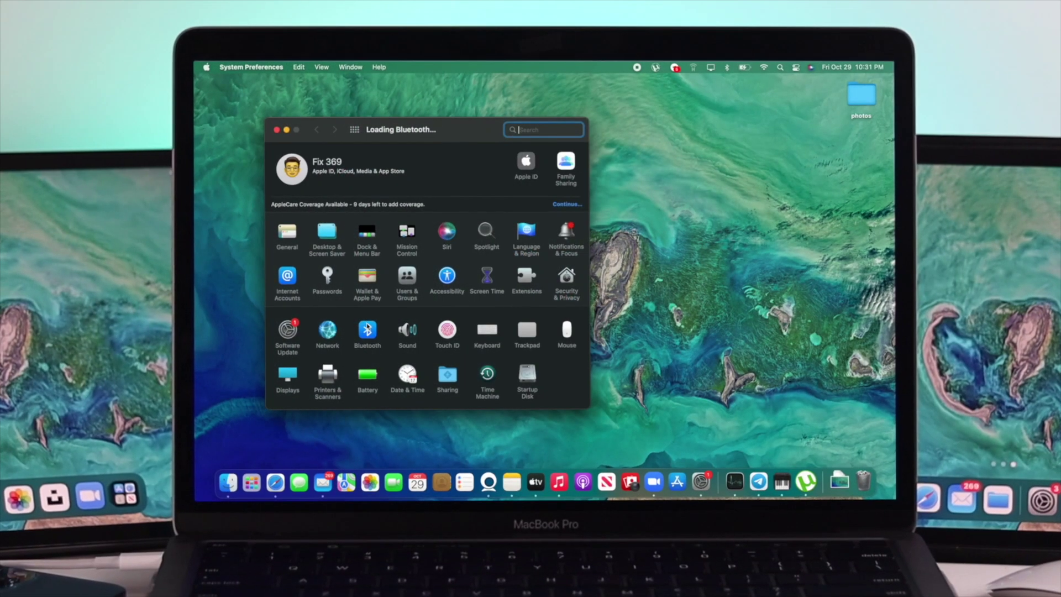
{"action": "mouse_move", "coordinate": [465, 174]}
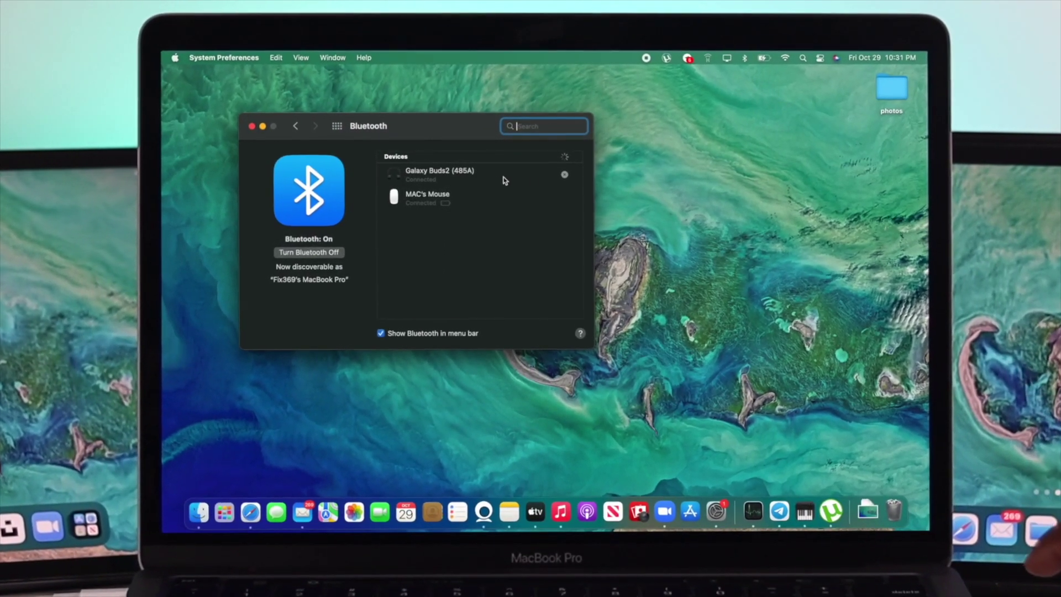
- Remove Galaxy Buds2 from Bluetooth devices and reopen the Bluetooth preferences
{"action": "left_click", "coordinate": [564, 175]}
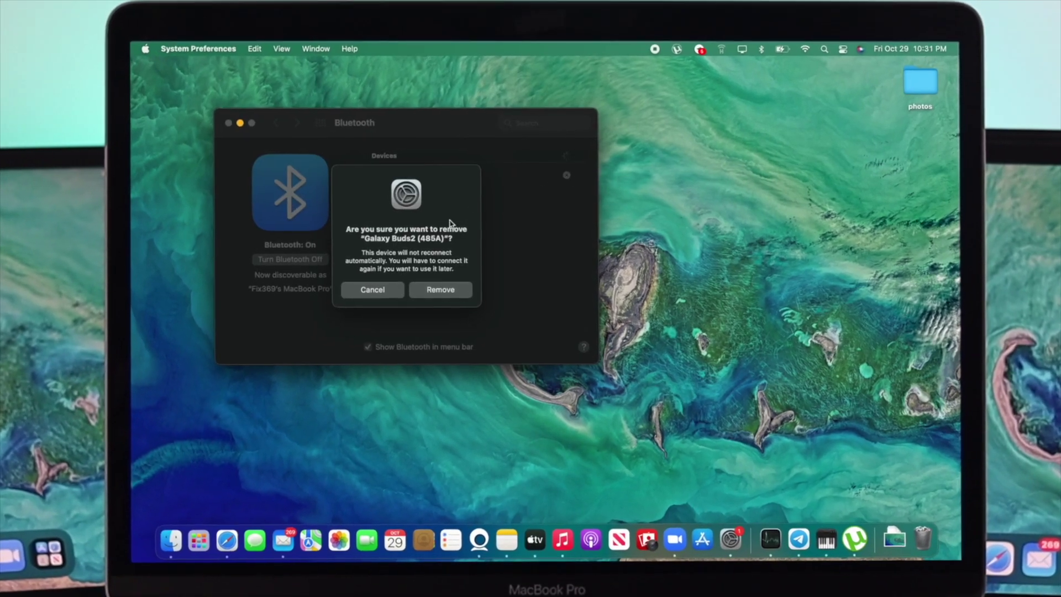
{"action": "left_click", "coordinate": [442, 287]}
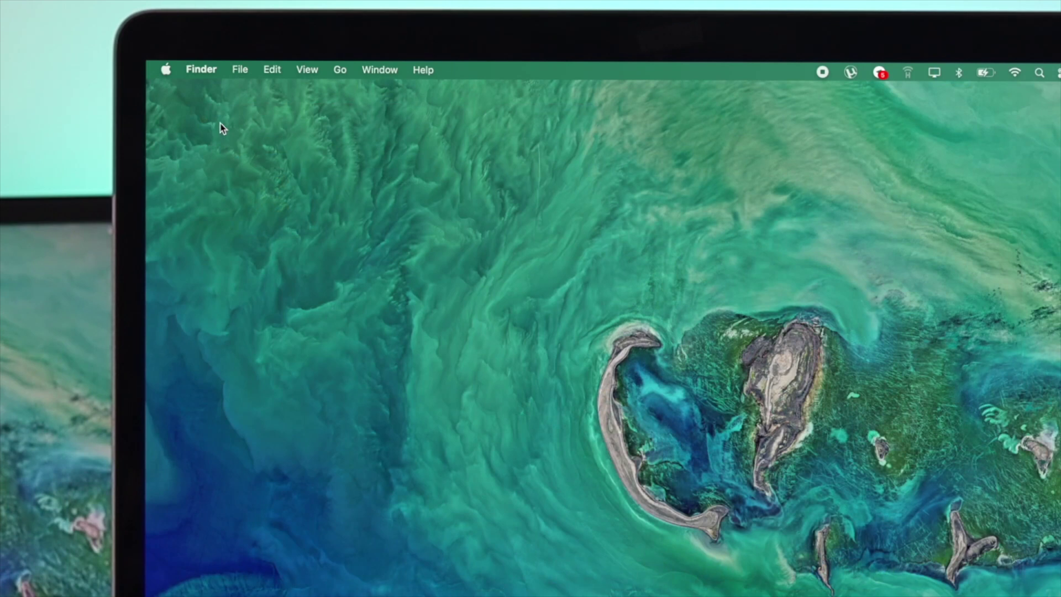
{"action": "left_click", "coordinate": [167, 69]}
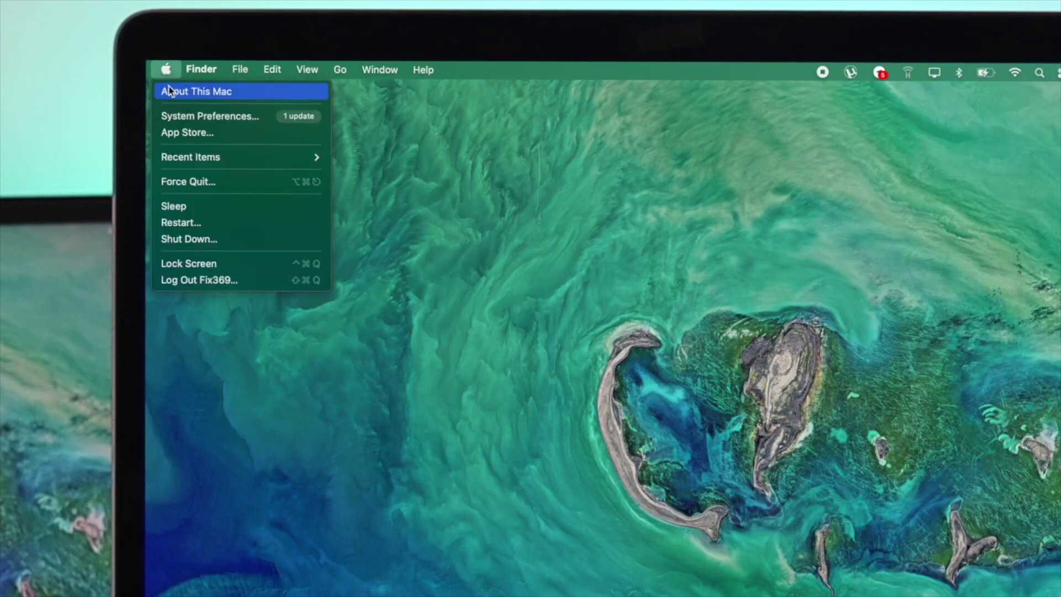
{"action": "left_click", "coordinate": [175, 115]}
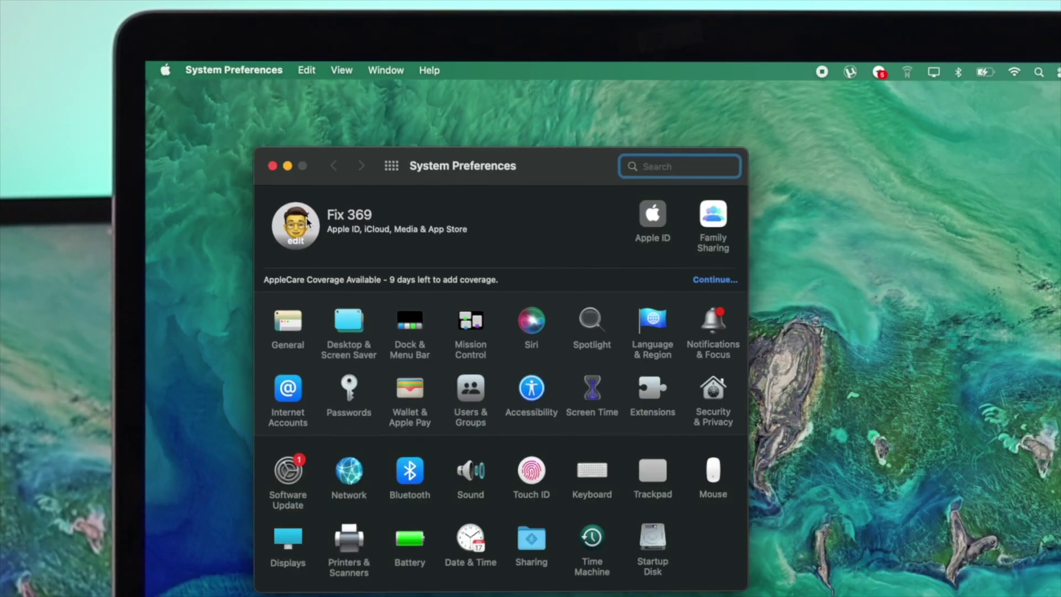
{"action": "left_click", "coordinate": [411, 477]}
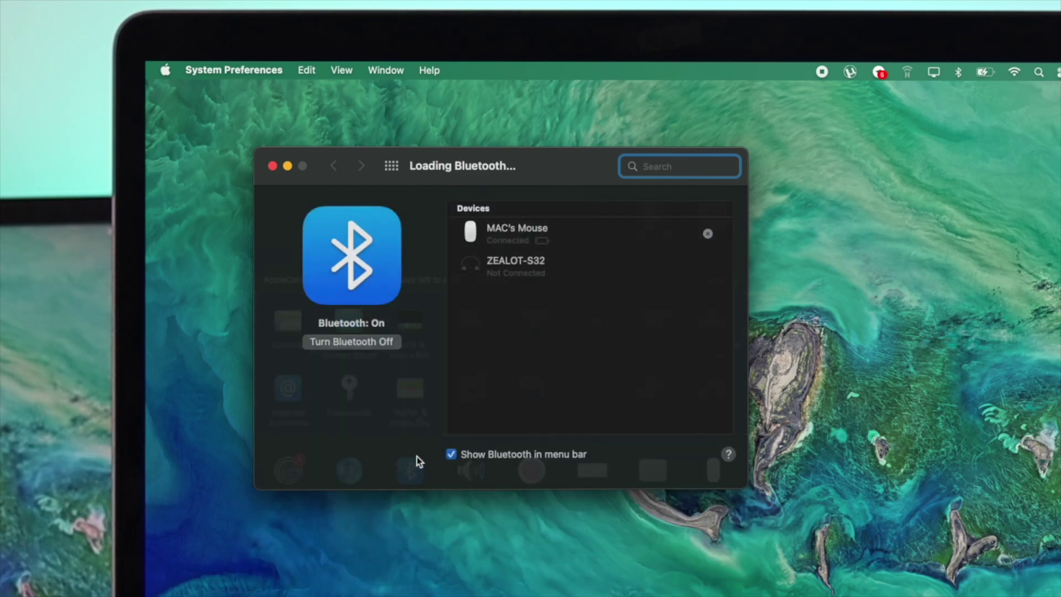
- Remove the ZEALOT-S32 headset and close System Preferences
{"action": "left_click", "coordinate": [532, 271]}
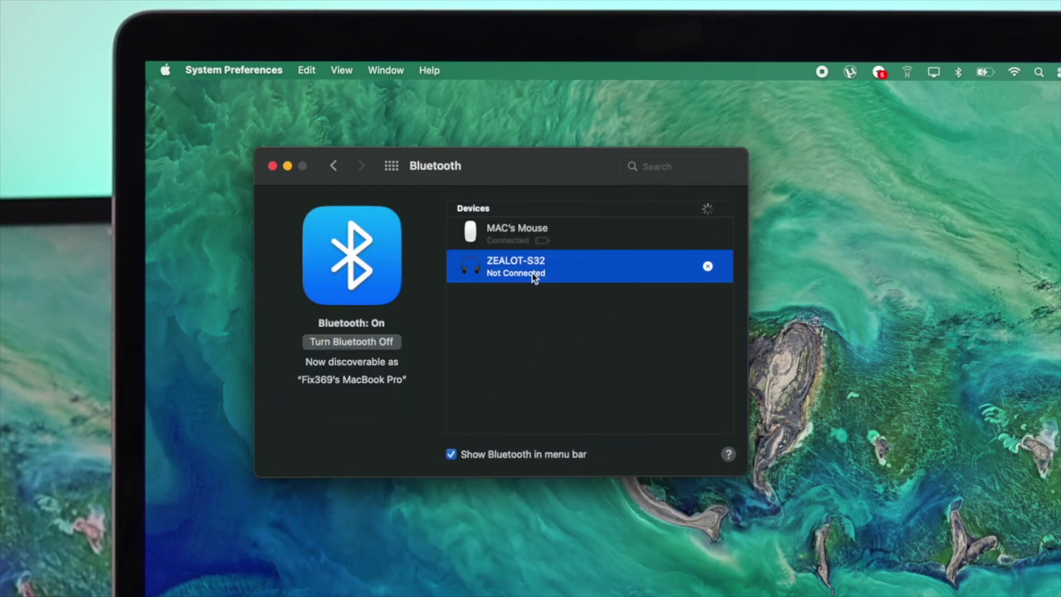
{"action": "left_click", "coordinate": [604, 295]}
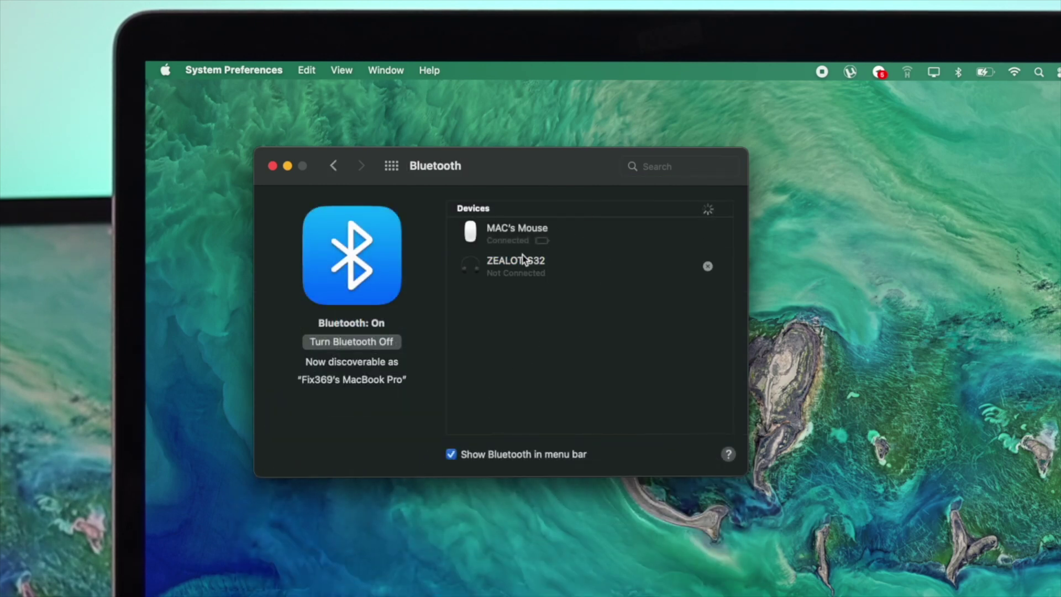
{"action": "left_click", "coordinate": [708, 267]}
{"action": "left_click", "coordinate": [545, 381]}
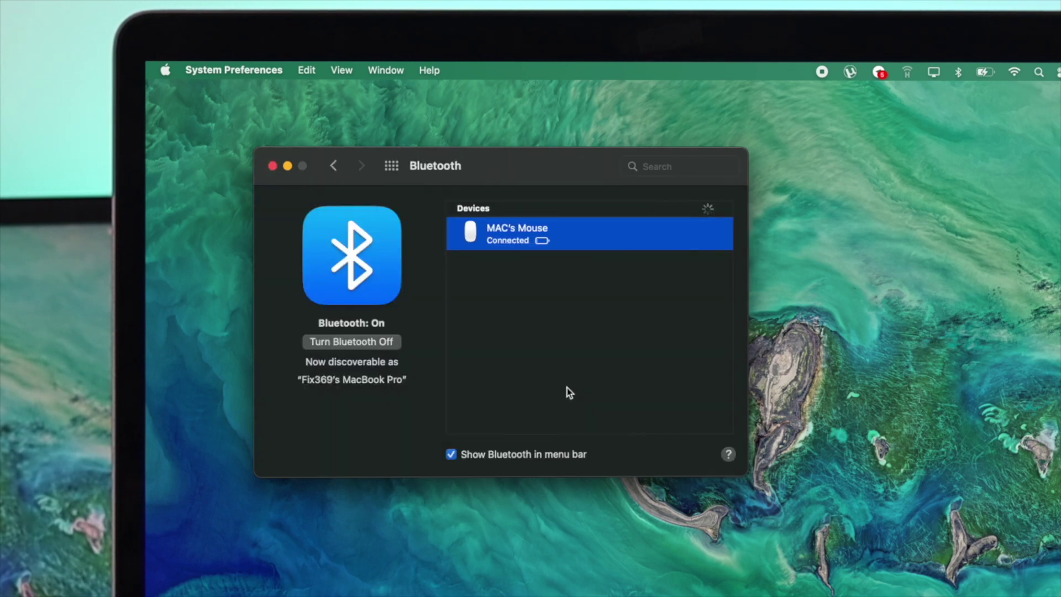
{"action": "left_click", "coordinate": [274, 166]}
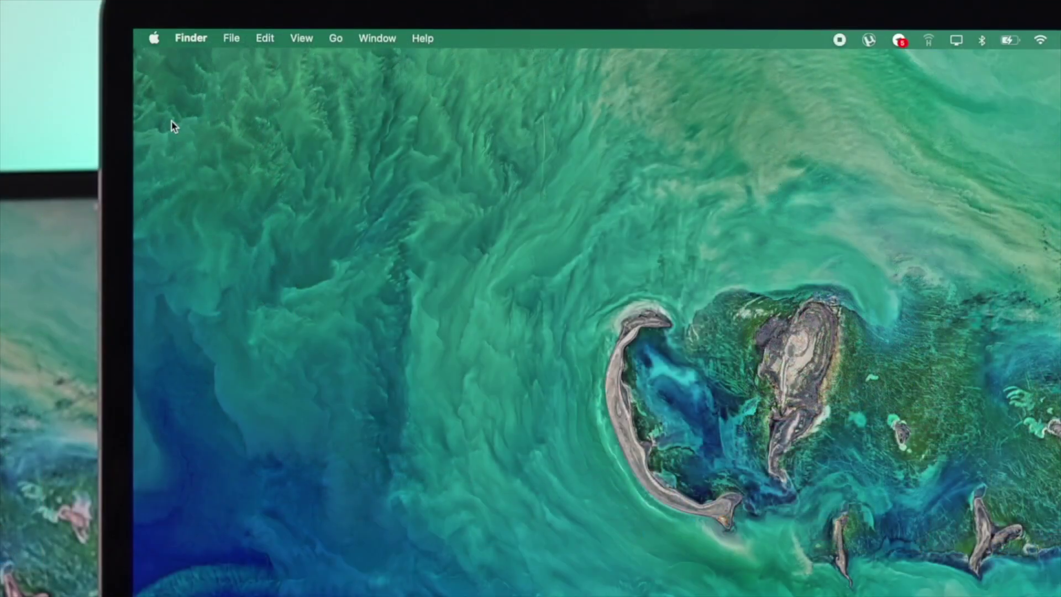
- Reopen System Preferences on Security & Privacy's Privacy tab
{"action": "left_click", "coordinate": [155, 39]}
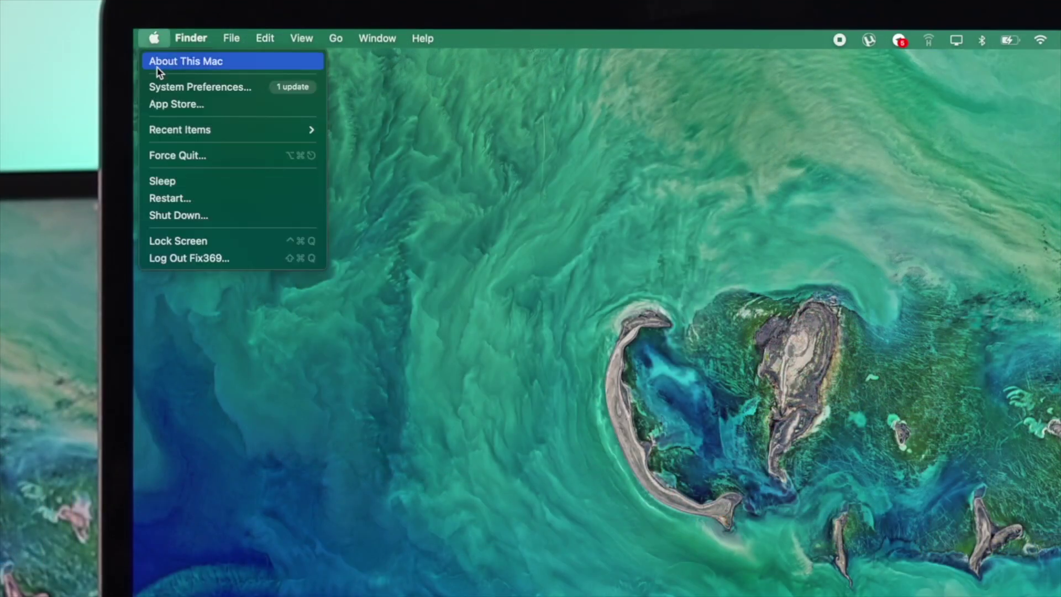
{"action": "left_click", "coordinate": [200, 86]}
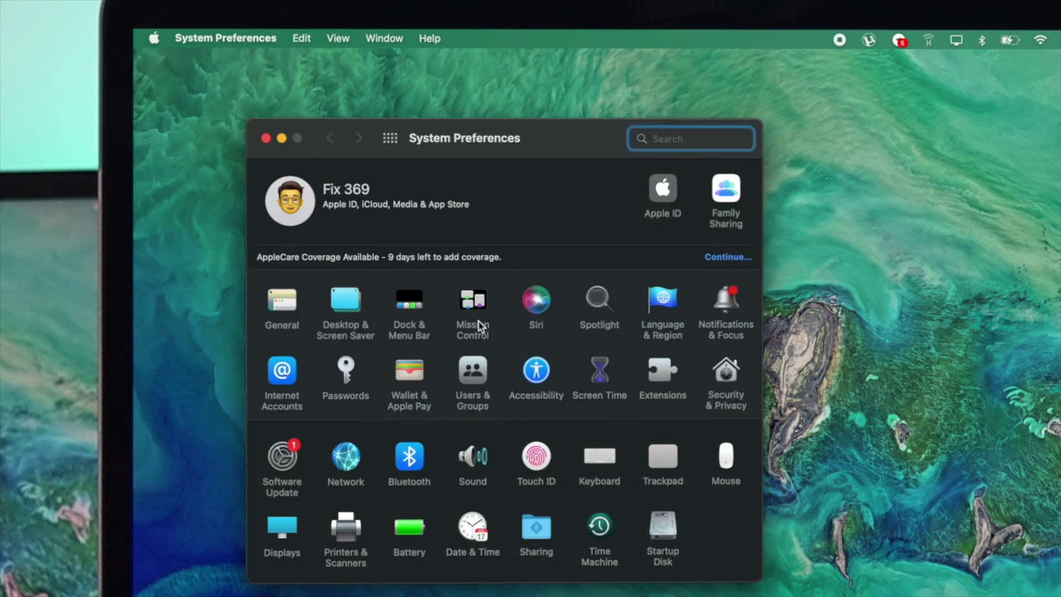
{"action": "left_click", "coordinate": [725, 381]}
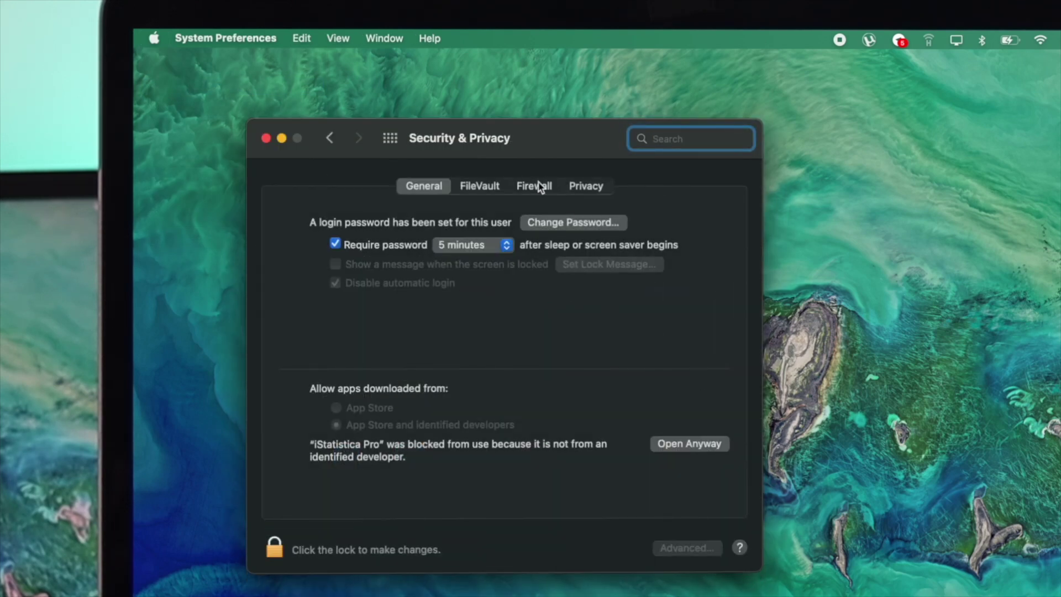
{"action": "left_click", "coordinate": [582, 187]}
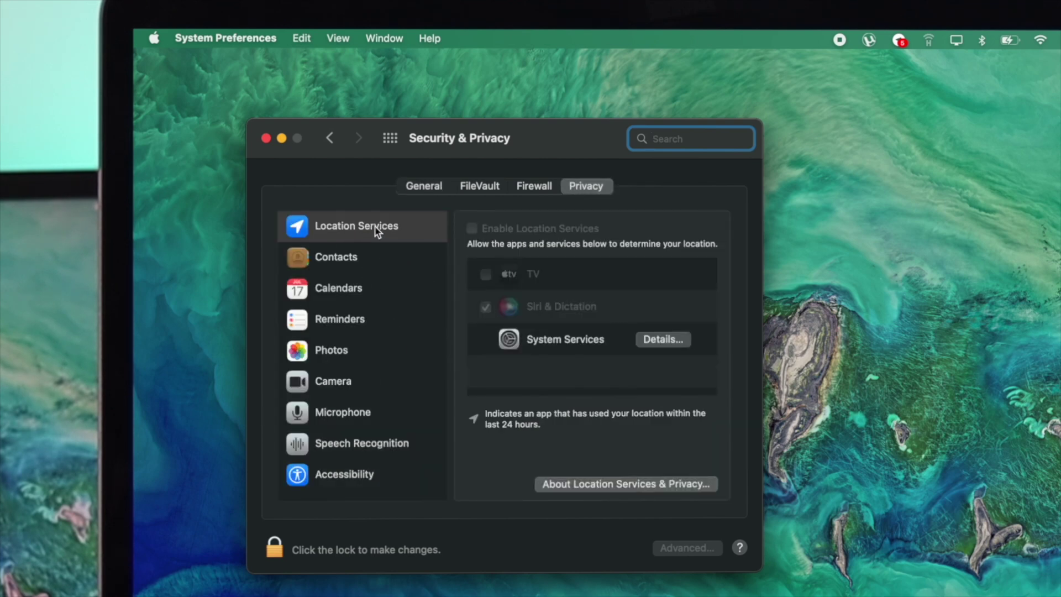
{"action": "scroll", "coordinate": [351, 290], "scroll_direction": "down", "scroll_amount": 3}
{"action": "scroll", "coordinate": [351, 290], "scroll_direction": "down", "scroll_amount": 3}
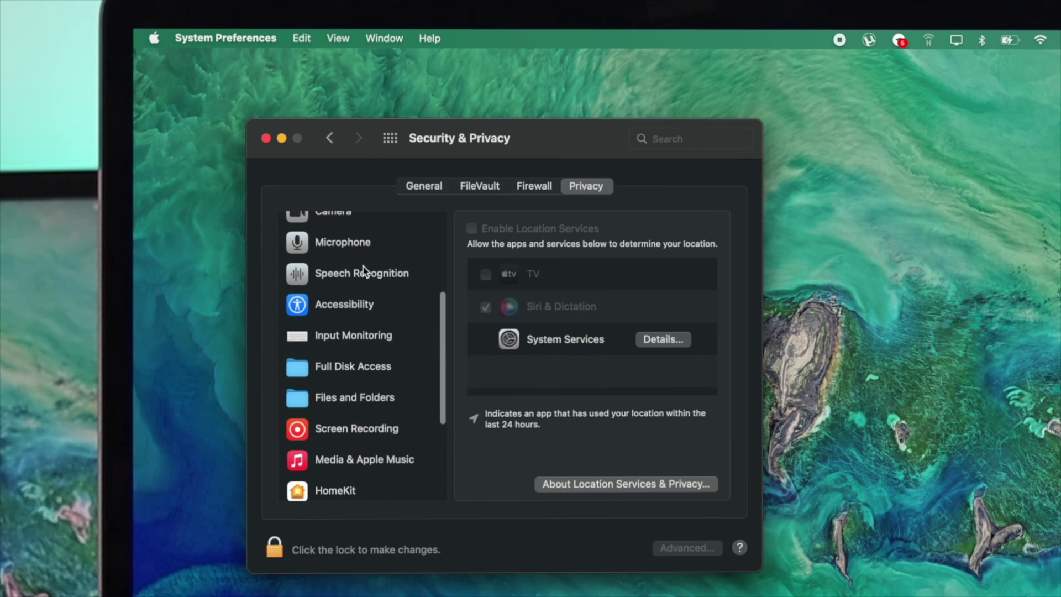
- Tick Telegram and zoom.us under Microphone, choosing Later at the quit prompt, then close the window
{"action": "left_click", "coordinate": [363, 247]}
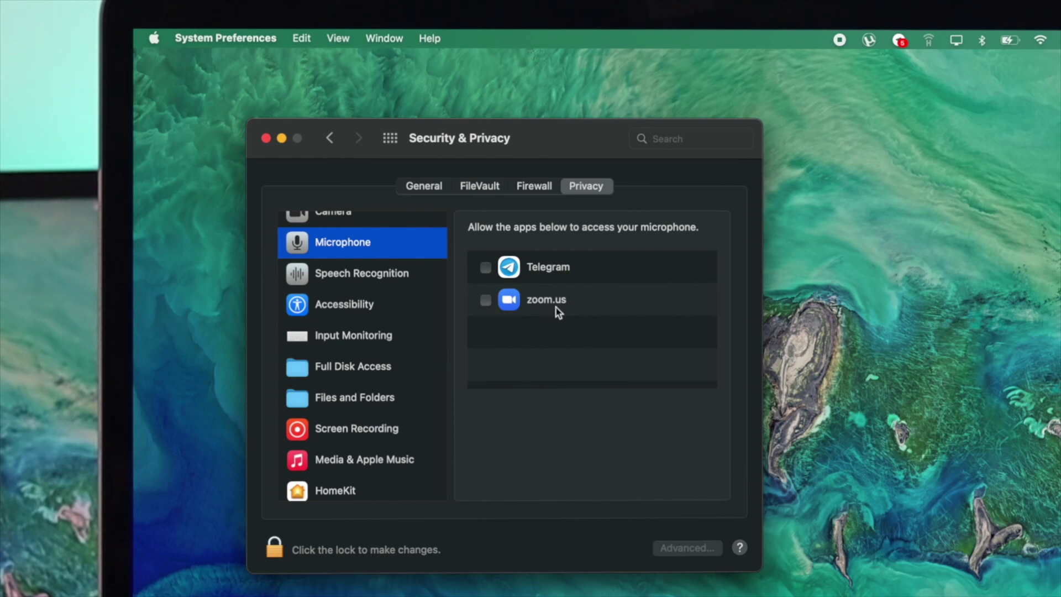
{"action": "left_click", "coordinate": [485, 267]}
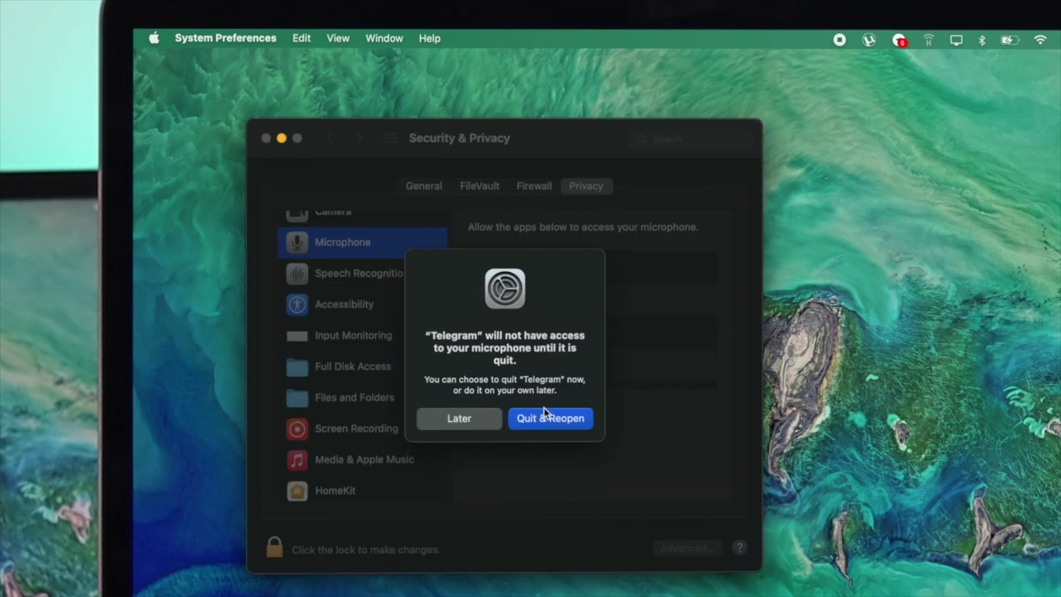
{"action": "left_click", "coordinate": [489, 428]}
{"action": "left_click", "coordinate": [487, 300]}
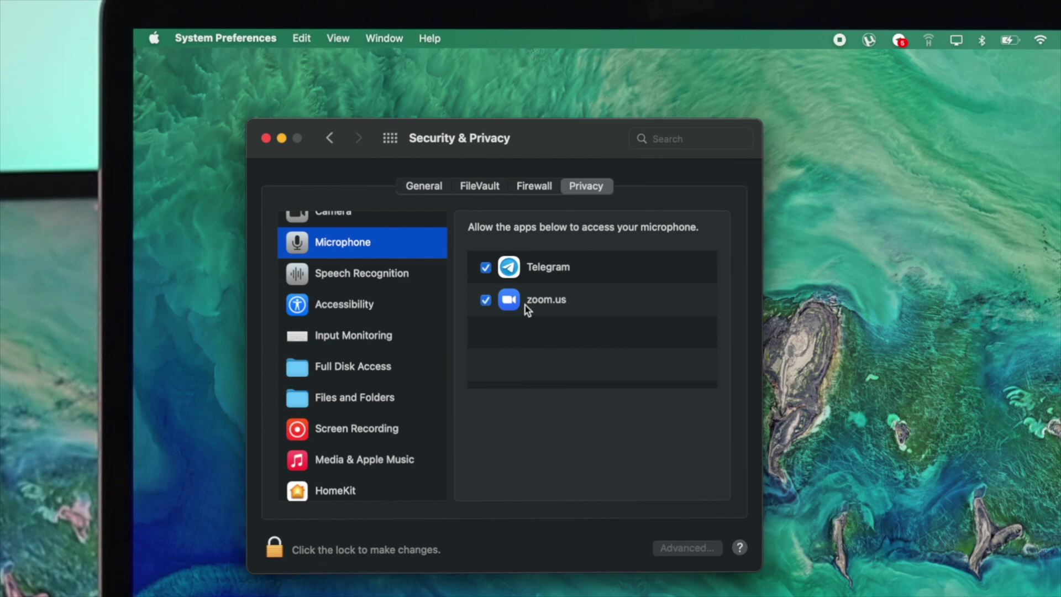
{"action": "left_click", "coordinate": [267, 139]}
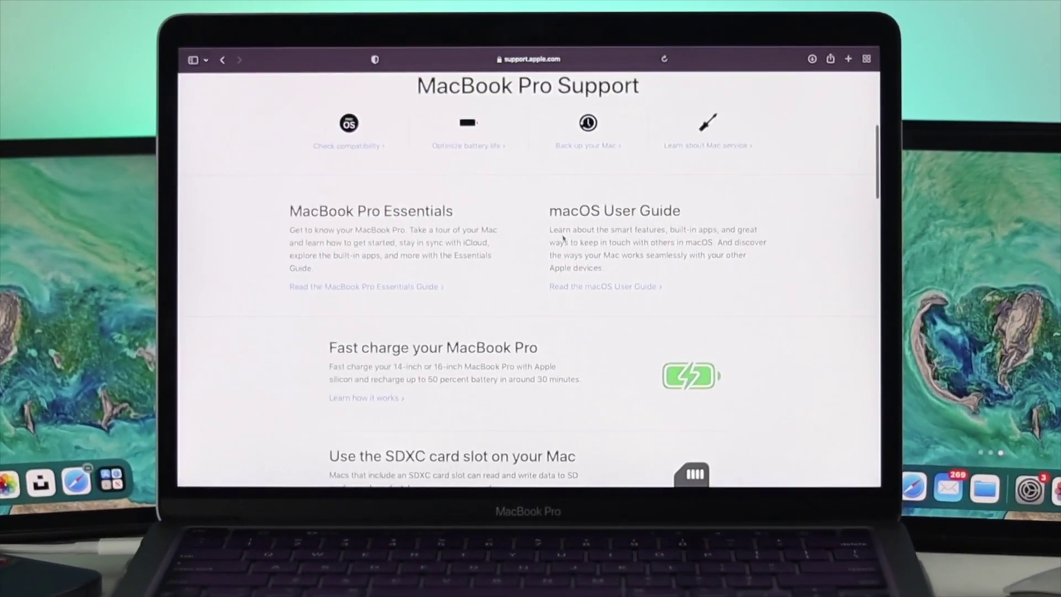
{"action": "scroll", "coordinate": [564, 240], "scroll_direction": "down", "scroll_amount": 8}
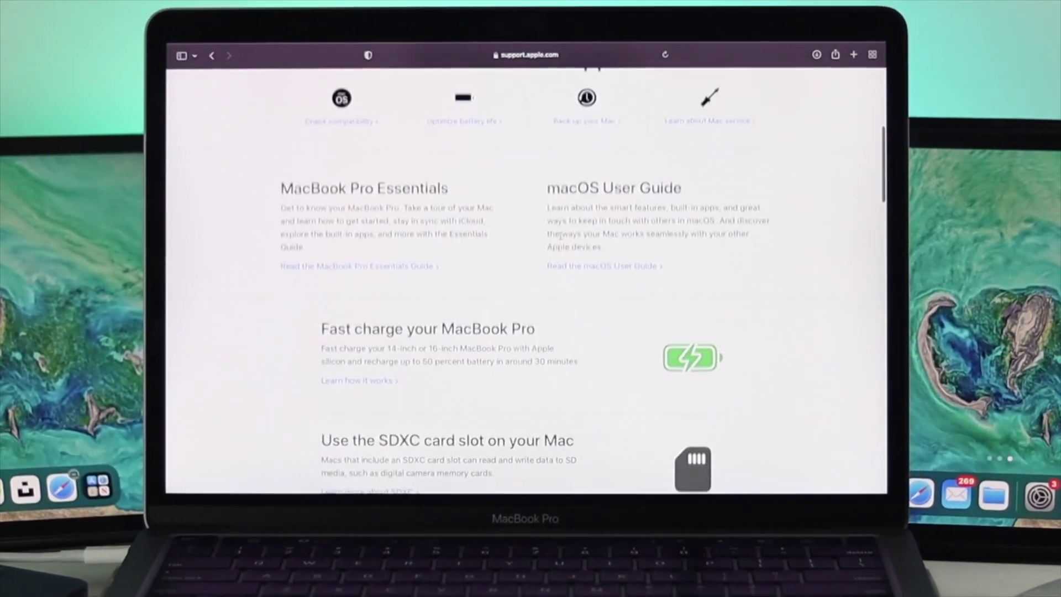
{"action": "scroll", "coordinate": [554, 238], "scroll_direction": "down", "scroll_amount": 6}
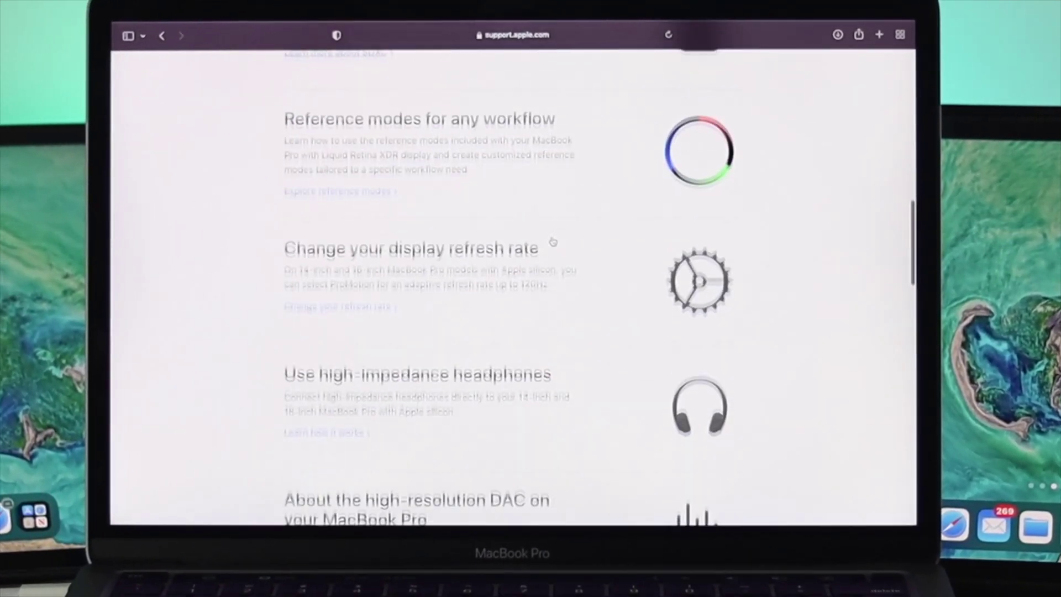
{"action": "scroll", "coordinate": [555, 238], "scroll_direction": "down", "scroll_amount": 3}
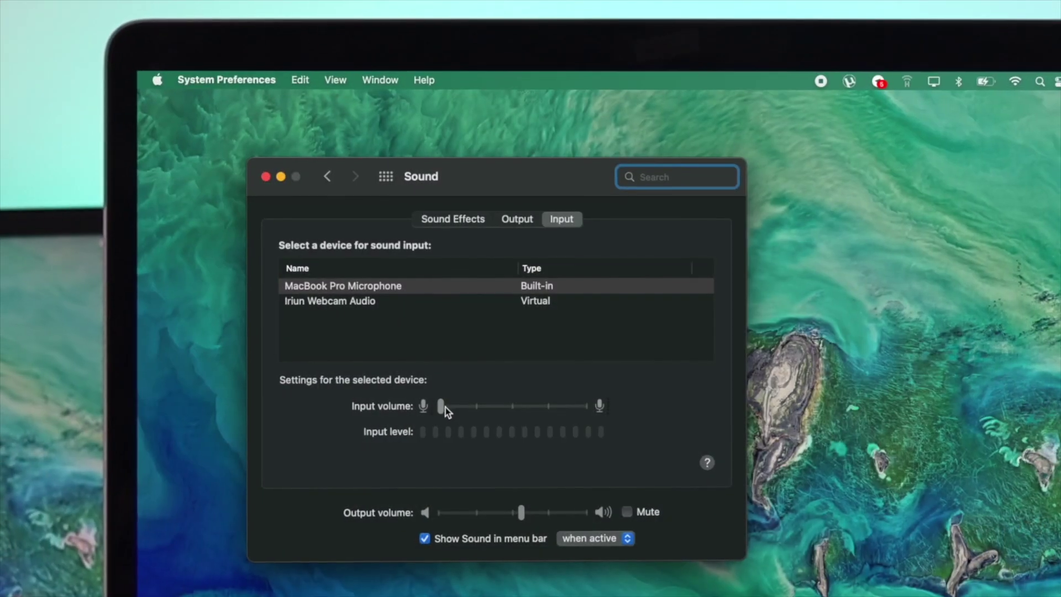
- Max out the built-in MacBook Pro Microphone's Input volume slider in Sound settings
{"action": "left_click_drag", "start_coordinate": [446, 407], "coordinate": [540, 410]}
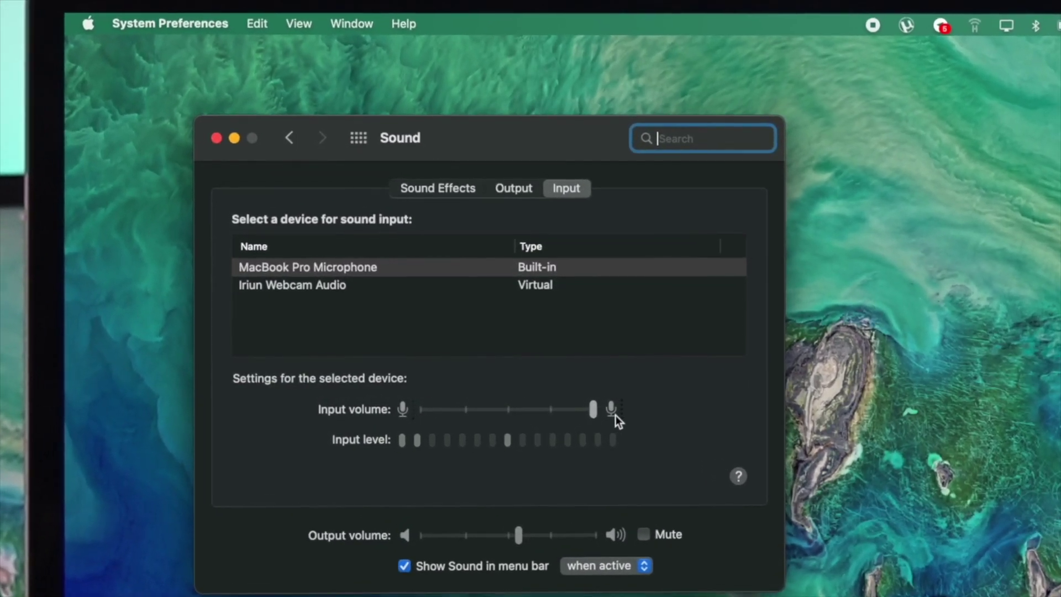